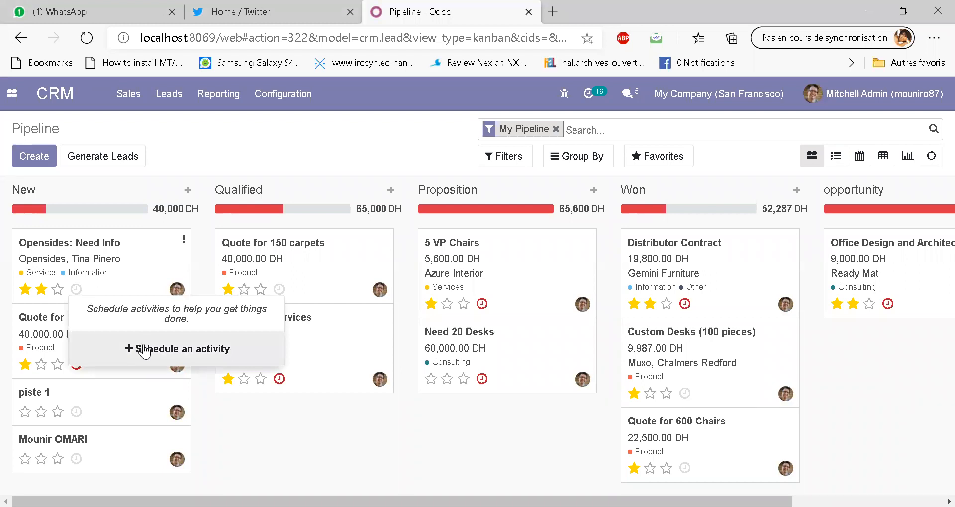
# View the activity scheduling form for the Opensides: Need Info opportunity, close it, and show the overview of pending activities
pyautogui.click(144, 350)
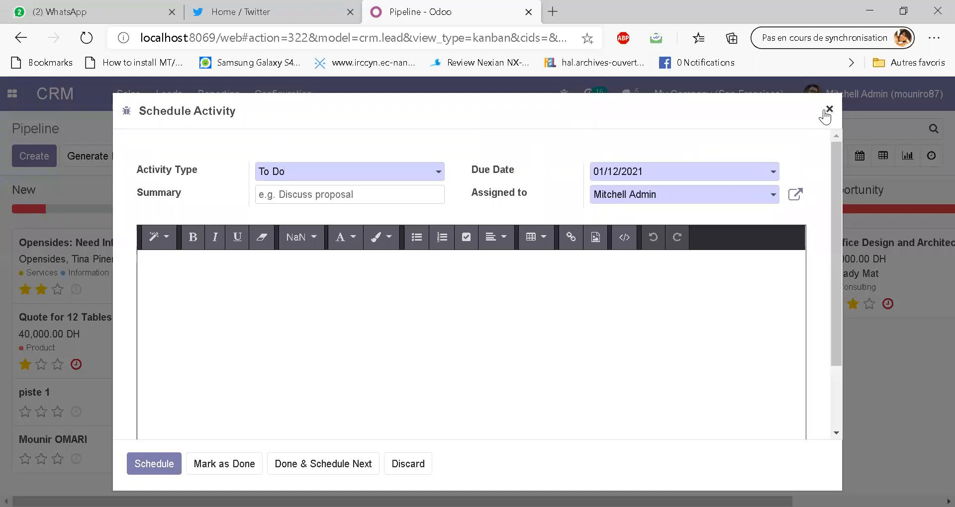
pyautogui.press('Escape')
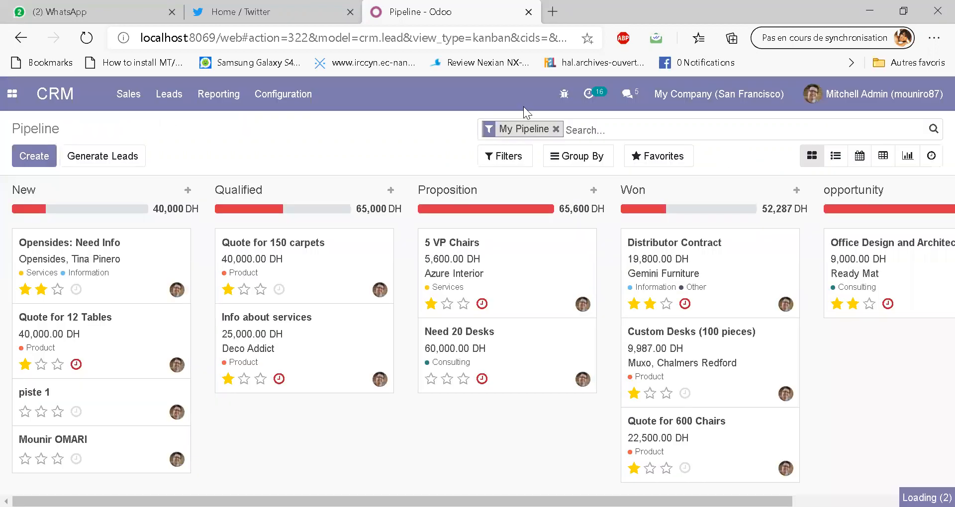
pyautogui.click(593, 101)
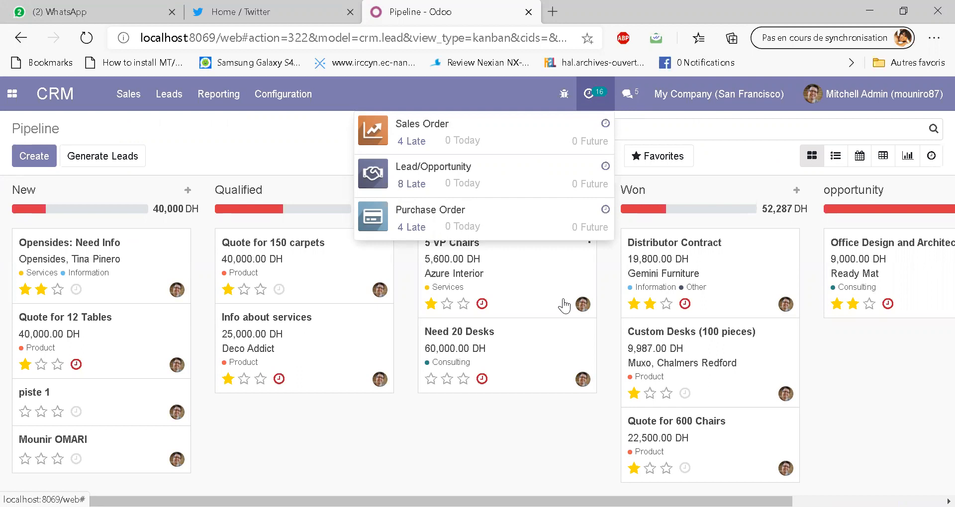
# Switch to Adobe Acrobat Reader and read the section on configuring activity types in TP_PIPELINE_Odoo.pdf
pyautogui.hotkey('alt', 'Tab')
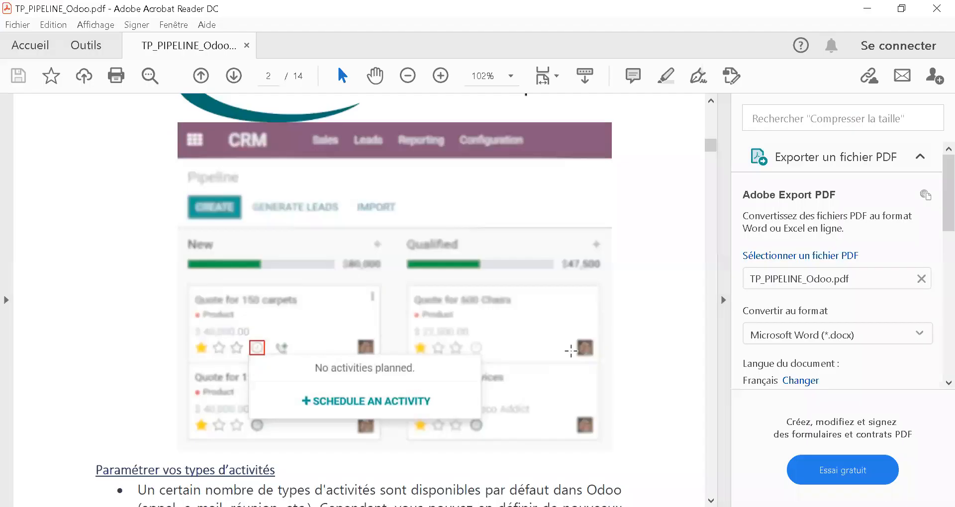
pyautogui.scroll(-8, 571, 351)
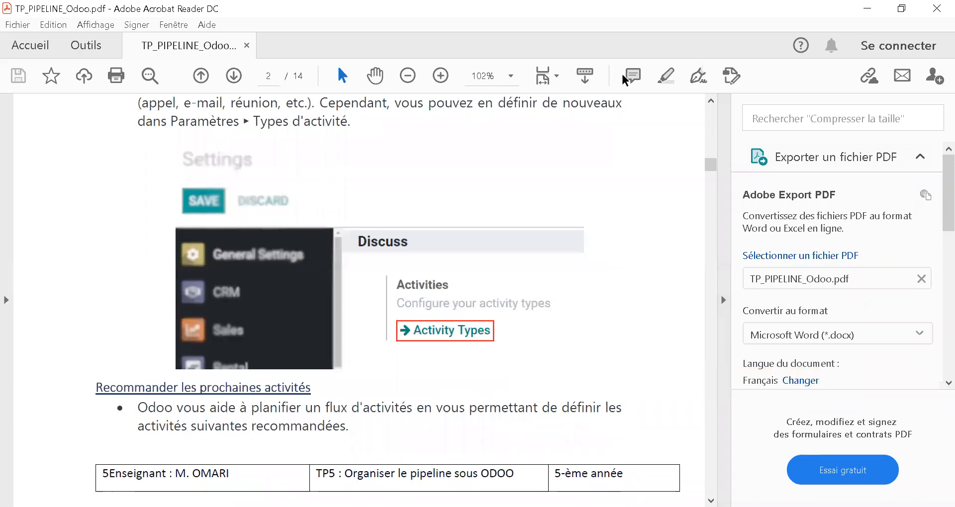
pyautogui.click(711, 102)
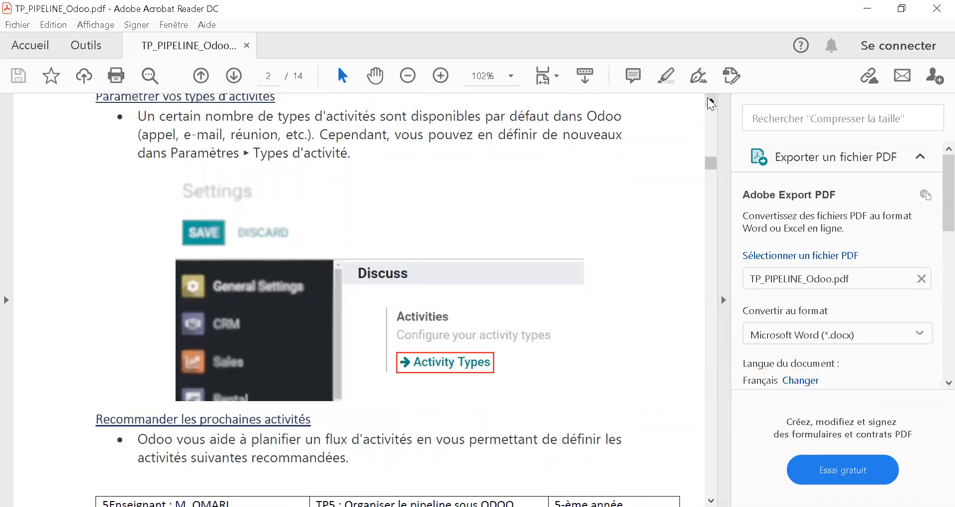
pyautogui.click(711, 101)
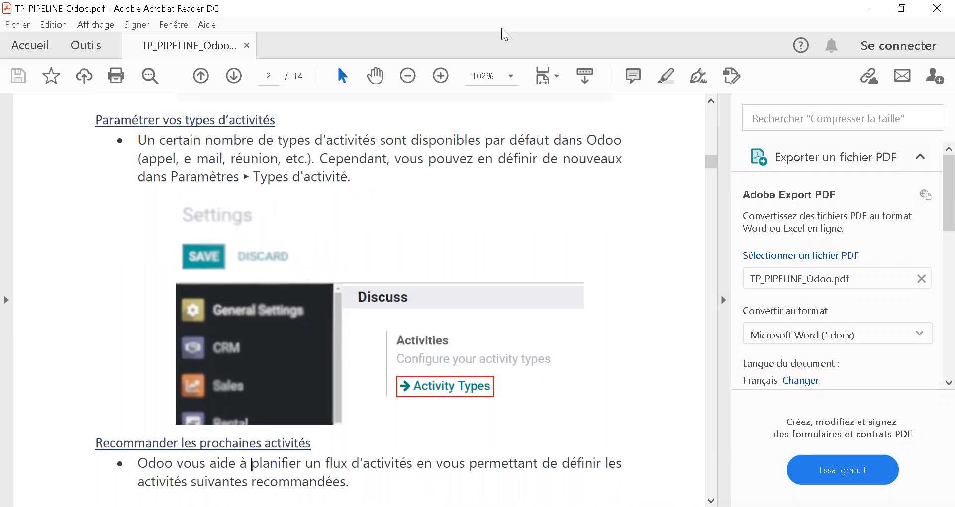
# Switch back to Odoo, review the activity types offered when scheduling an activity for Opensides: Need Info, and discard the form
pyautogui.hotkey('alt', 'Tab')
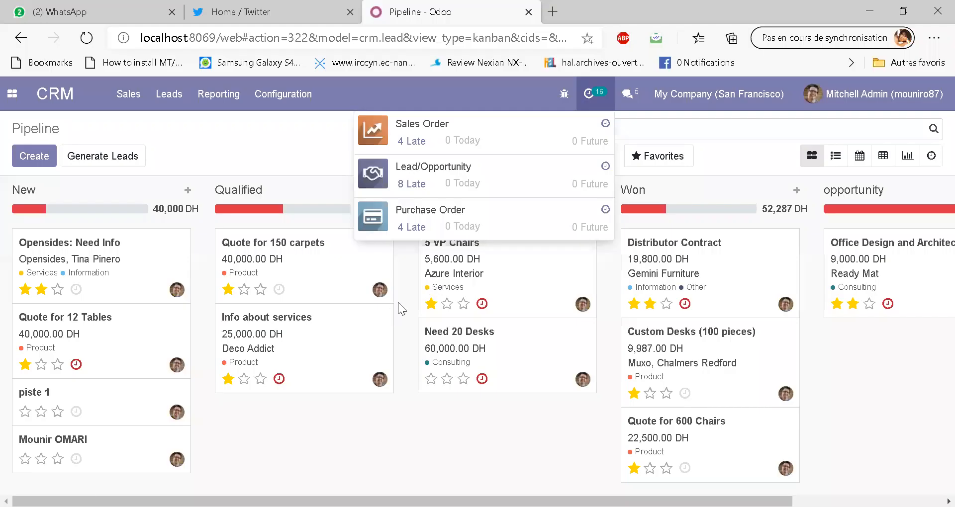
pyautogui.click(76, 291)
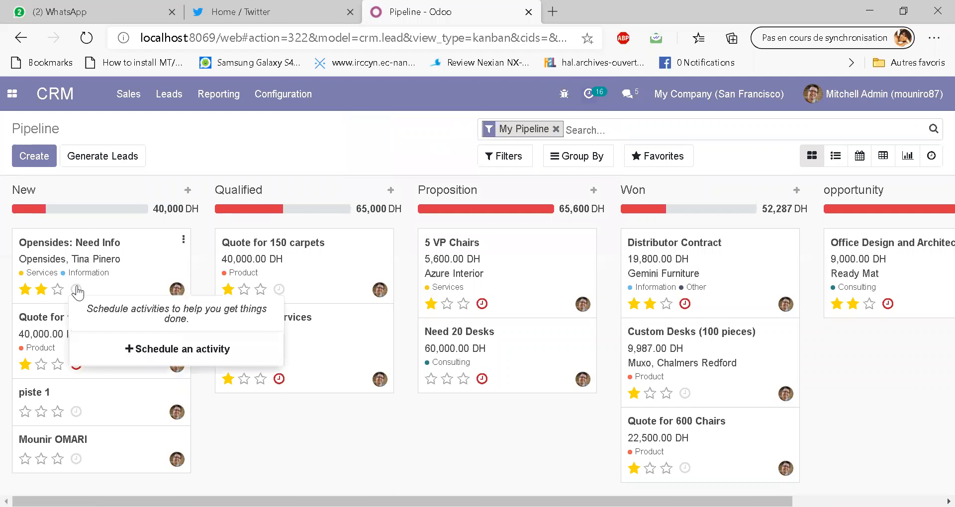
pyautogui.click(127, 350)
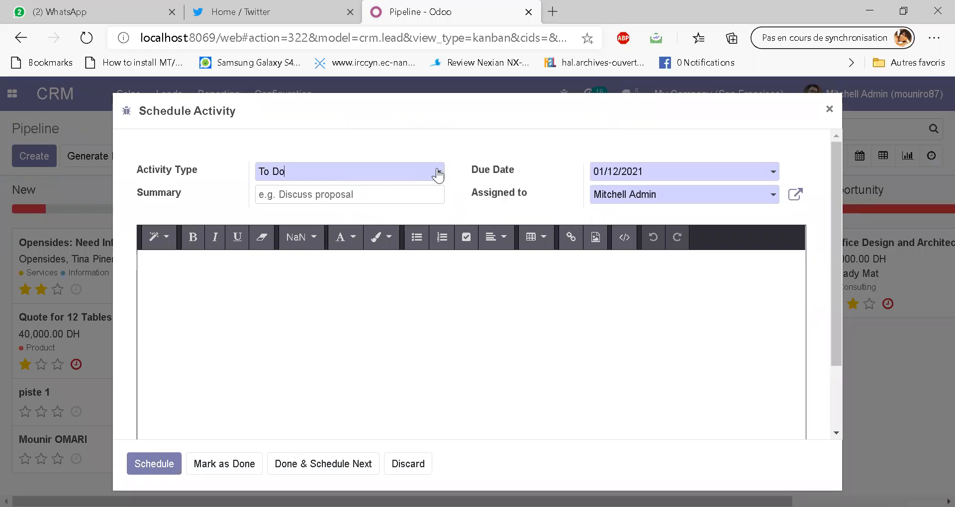
pyautogui.click(439, 174)
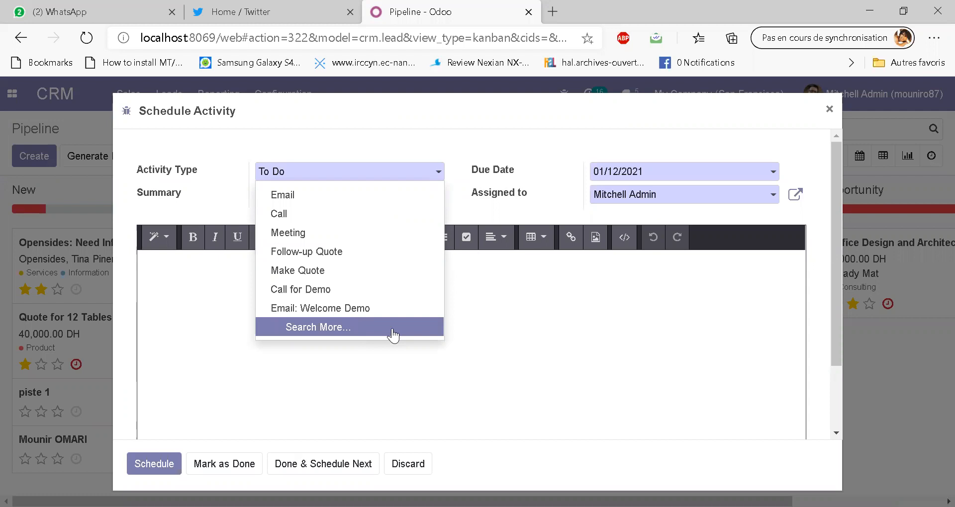
pyautogui.click(503, 338)
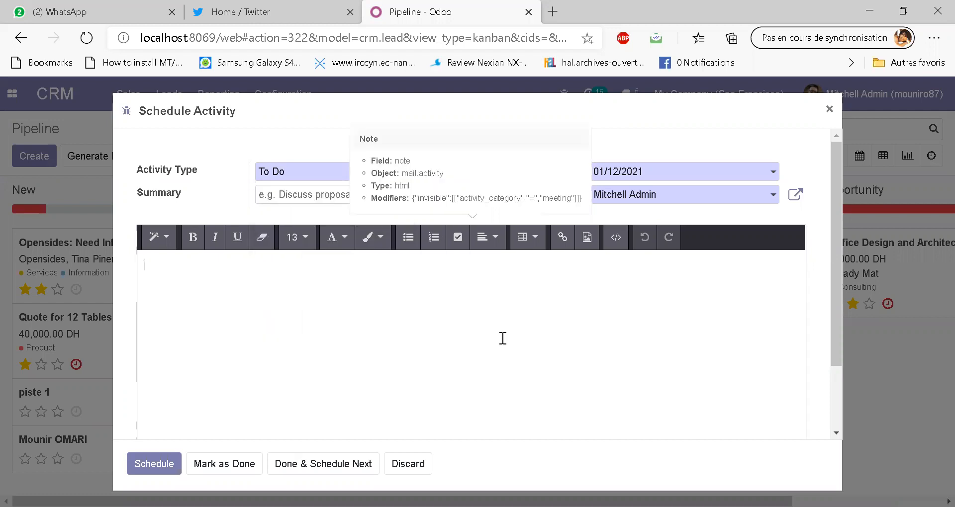
pyautogui.click(398, 475)
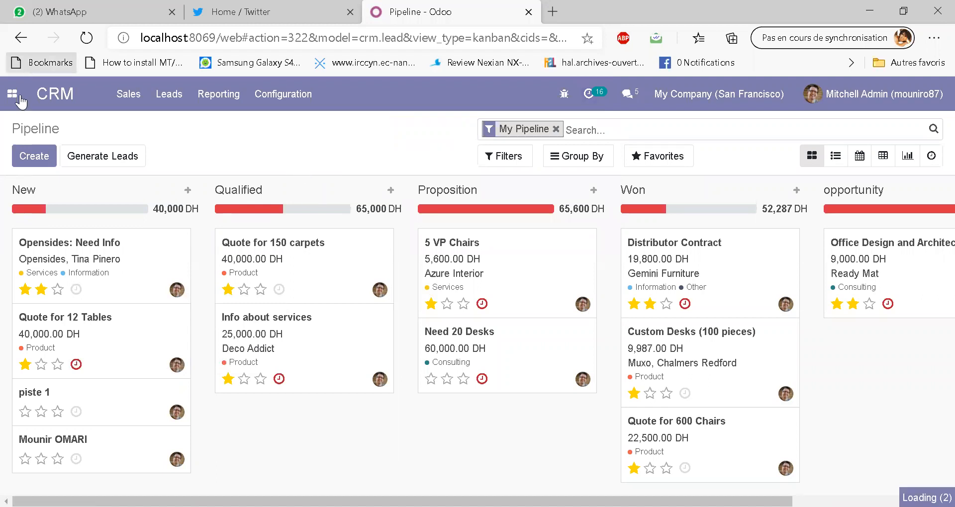
# Open the Activity Types list from the Discuss section of Odoo's general settings
pyautogui.click(19, 98)
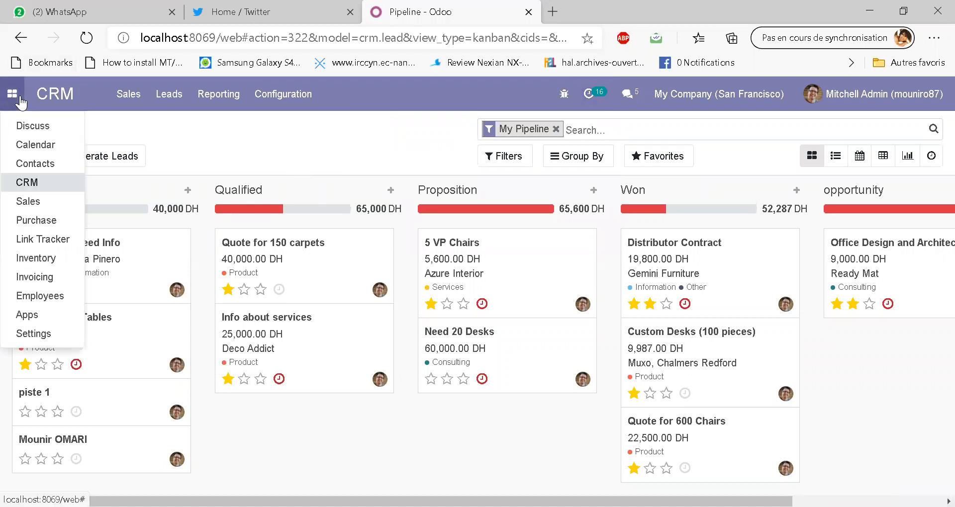
pyautogui.click(35, 332)
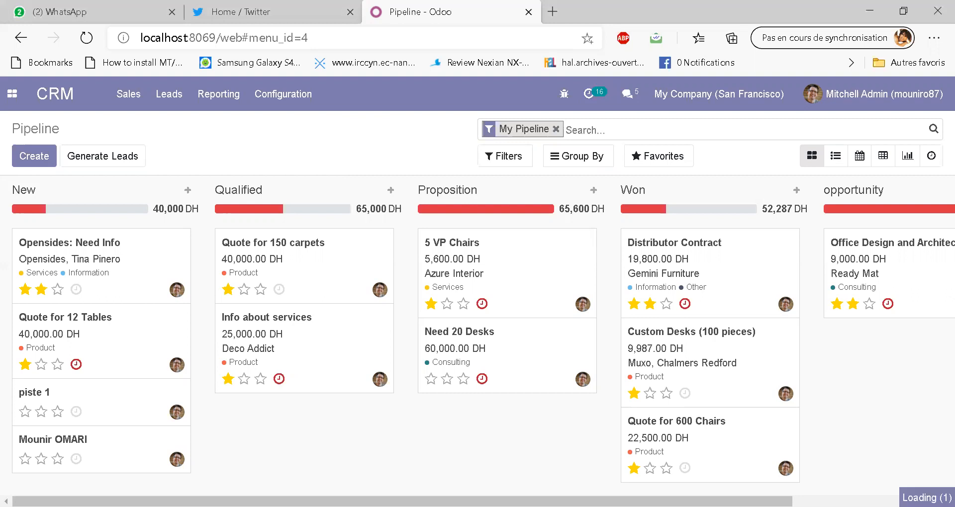
pyautogui.click(15, 95)
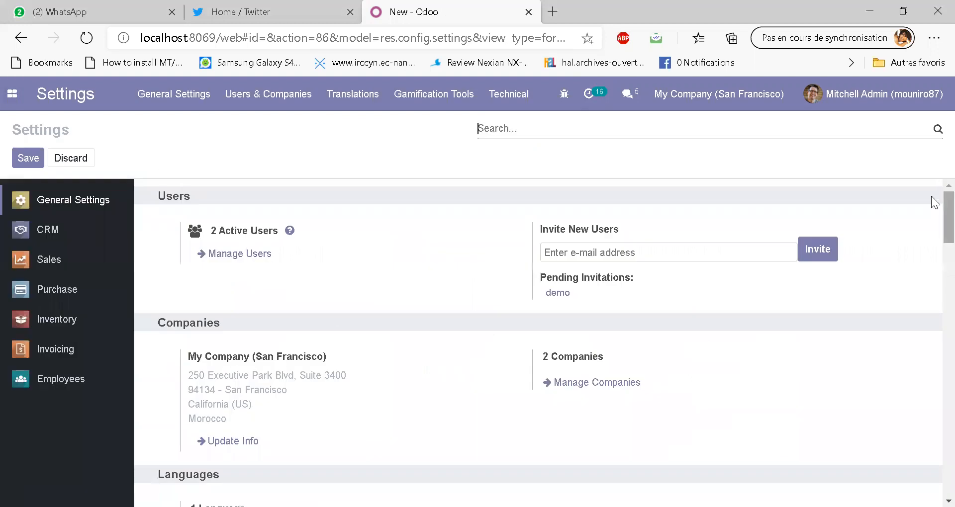
pyautogui.scroll(-10, 935, 201)
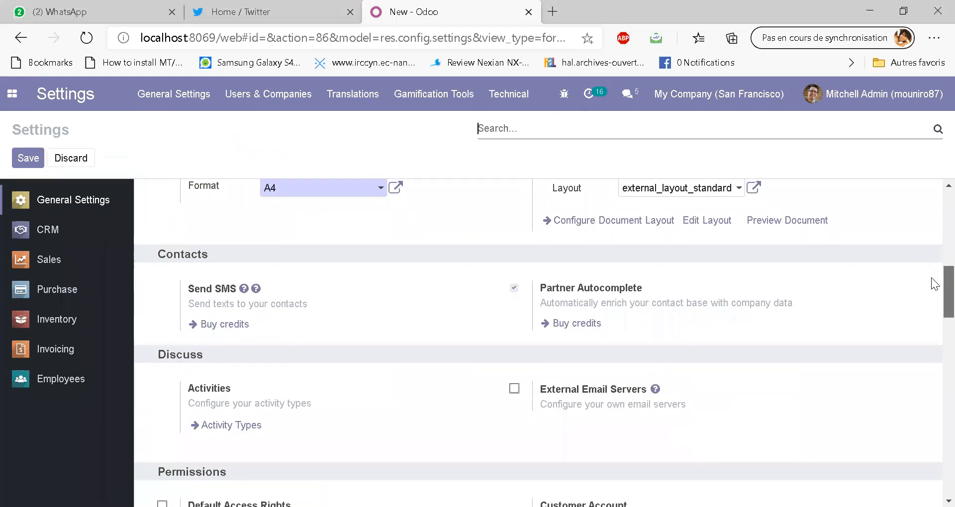
pyautogui.moveTo(932, 272); pyautogui.dragTo(932, 292)
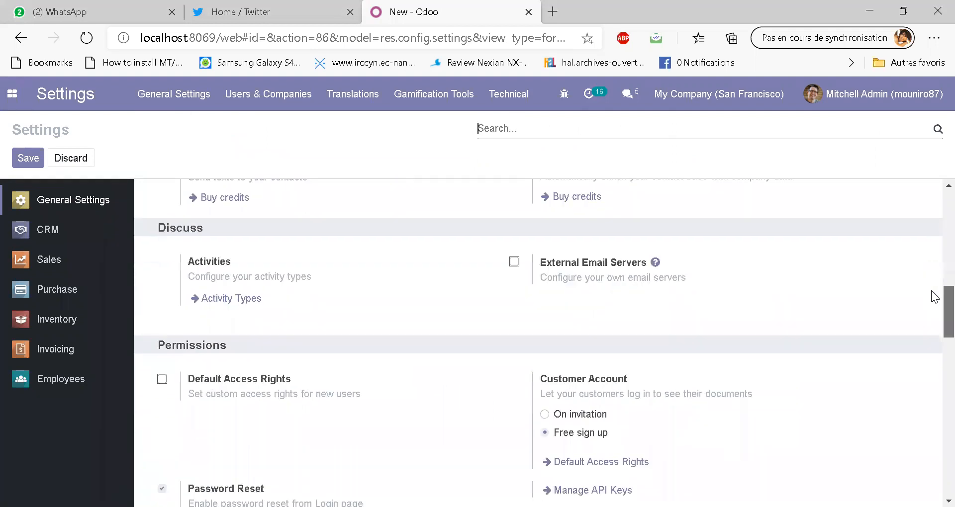
pyautogui.click(219, 300)
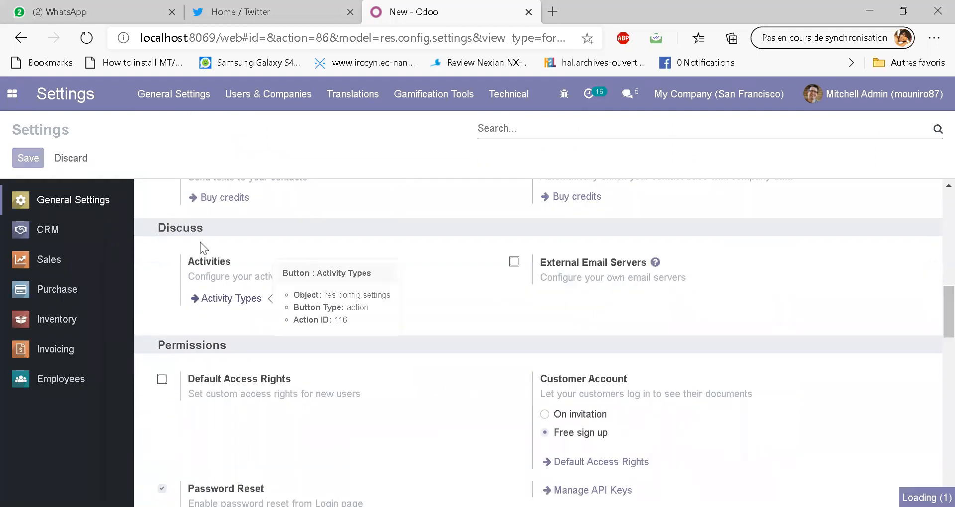
pyautogui.click(246, 301)
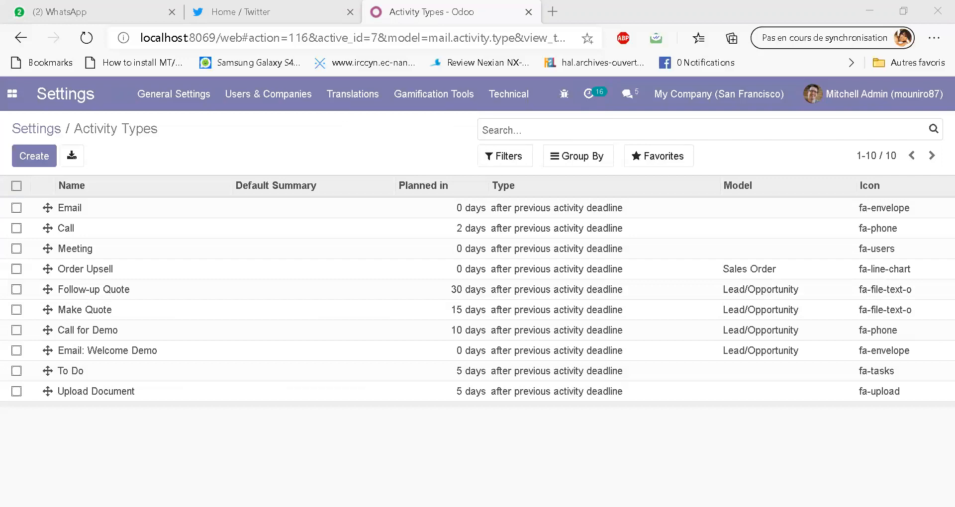
# Switch to Adobe Acrobat Reader and read how to recommend next activities, including the Contract to Renew example and Recommended Activities suggestions
pyautogui.hotkey('alt', 'Tab')
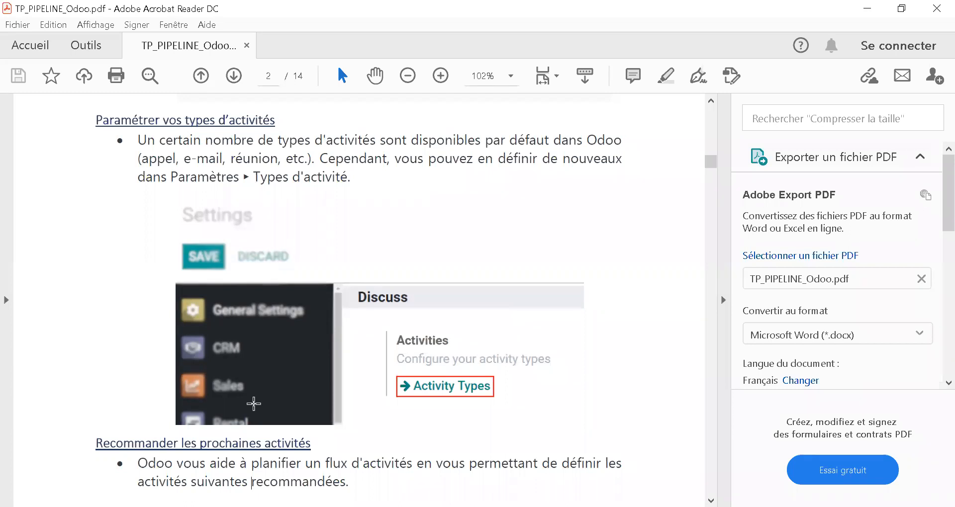
pyautogui.scroll(-3, 254, 403)
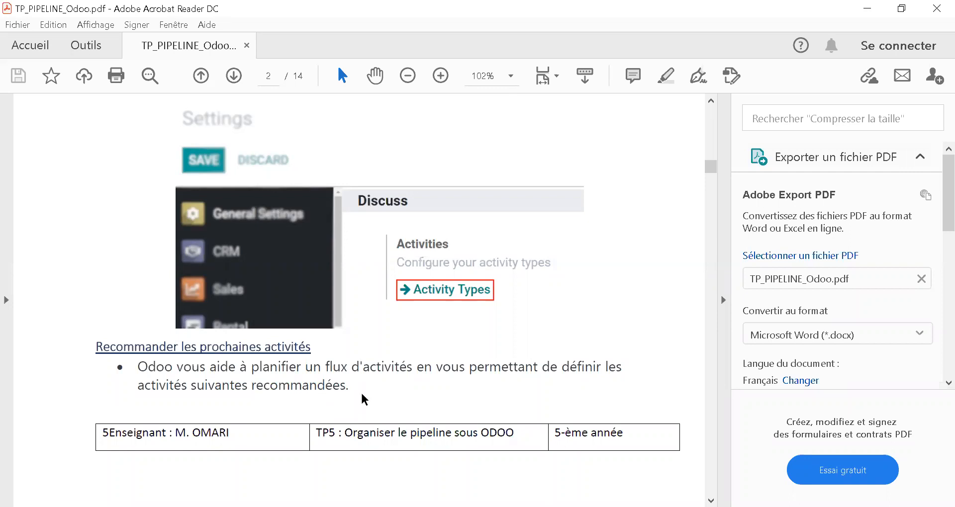
pyautogui.scroll(-3, 364, 398)
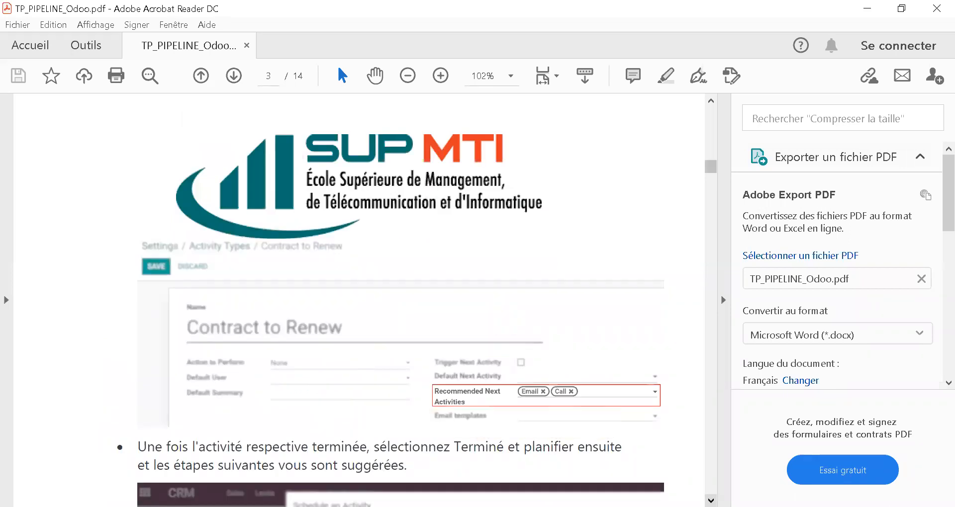
pyautogui.scroll(-2, 358, 299)
pyautogui.scroll(-2, 388, 299)
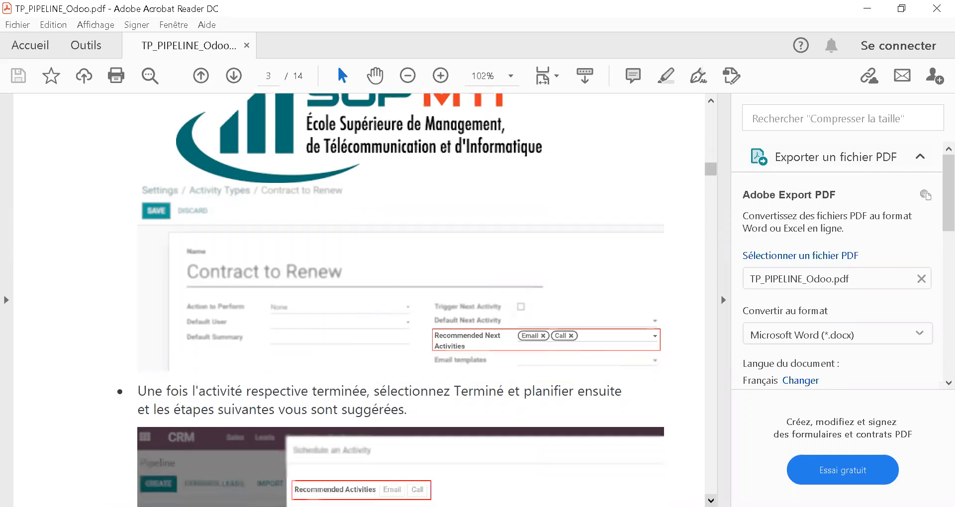
pyautogui.scroll(-1, 388, 298)
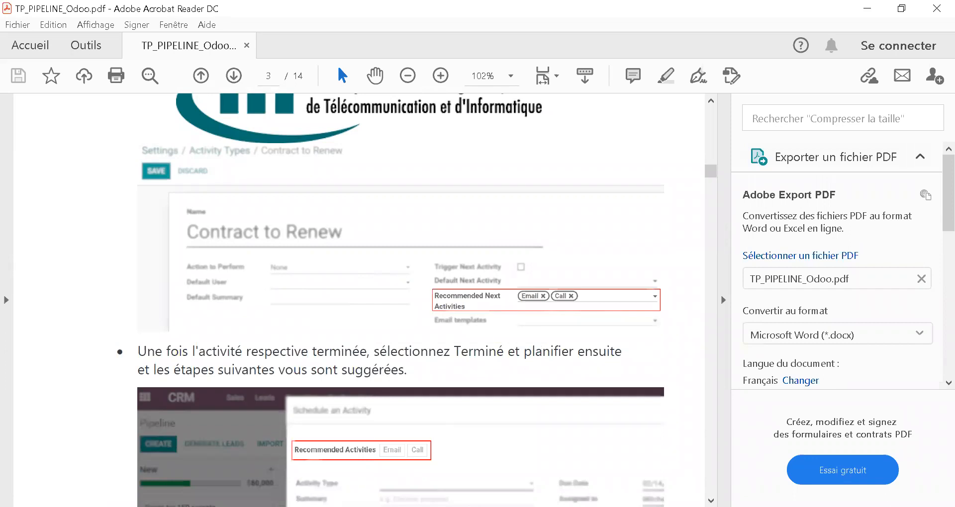
pyautogui.hotkey('alt', 'Tab')
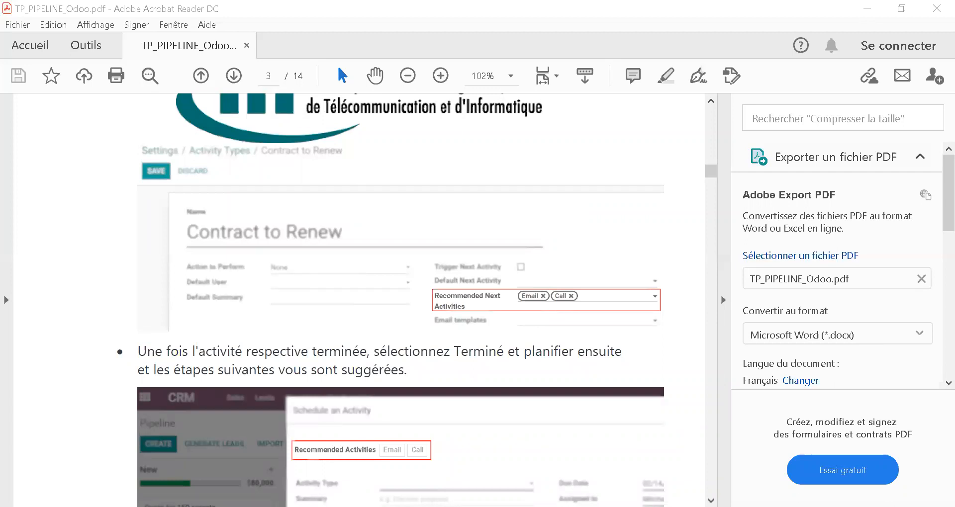
pyautogui.click(467, 427)
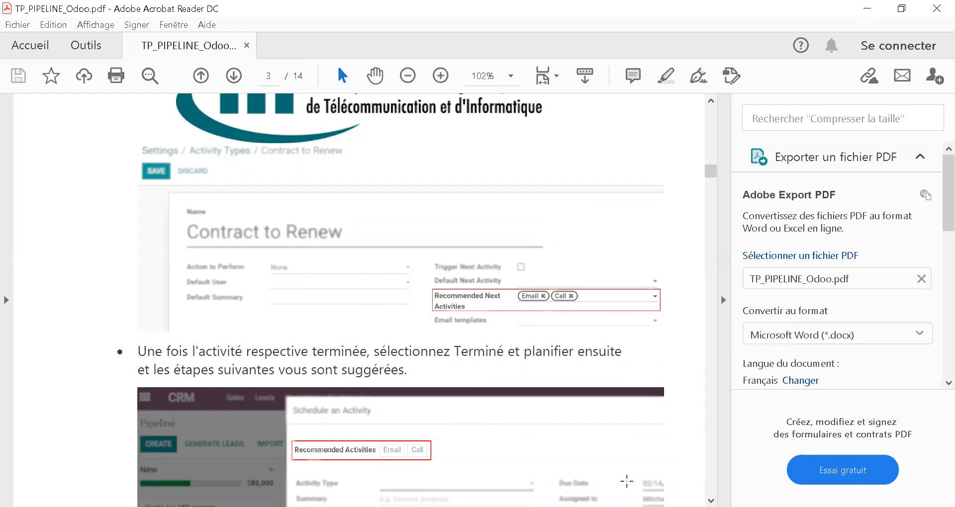
pyautogui.scroll(-2, 390, 299)
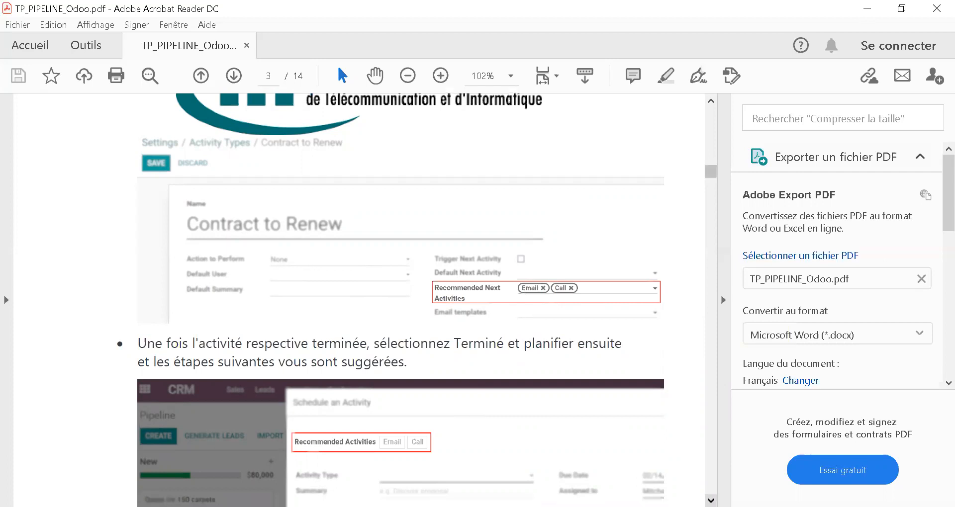
pyautogui.scroll(-2, 390, 298)
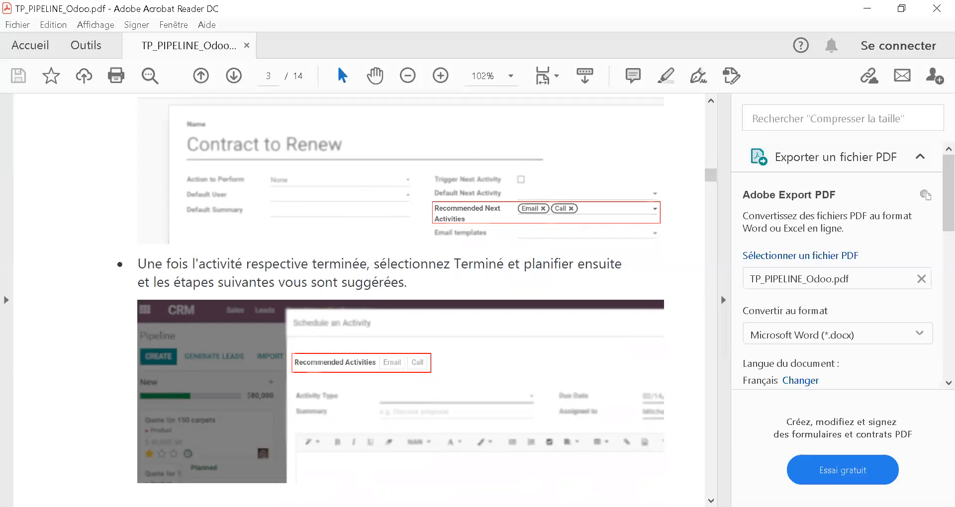
# Switch back to Odoo and return to the CRM pipeline, leaving the new activity type form
pyautogui.hotkey('alt', 'Tab')
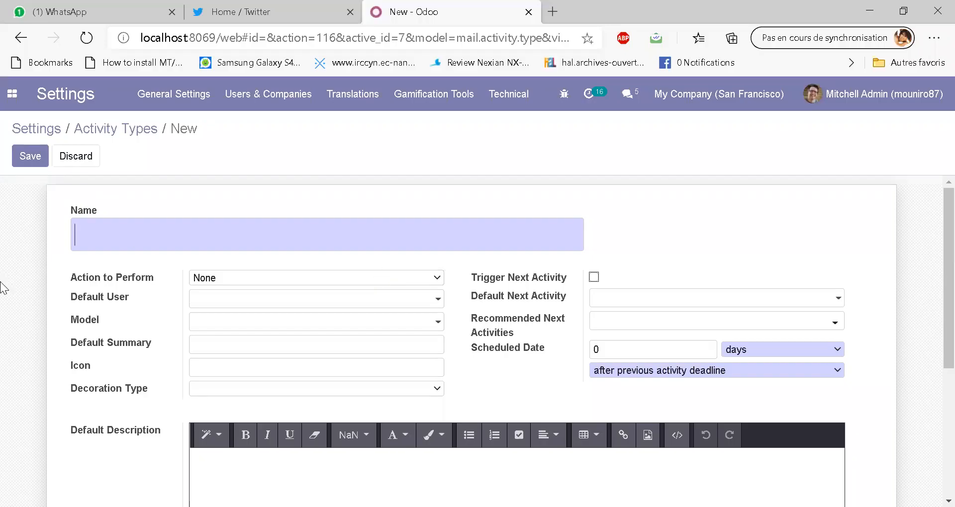
pyautogui.click(11, 94)
pyautogui.click(35, 188)
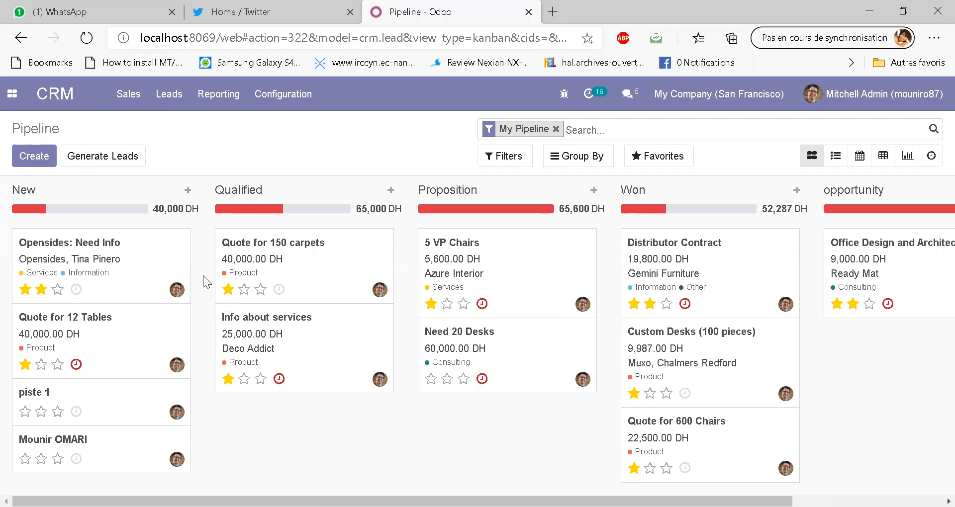
# Examine the blank scheduling form for Opensides: Need Info again, close it without scheduling, and bring up the pending activities overview
pyautogui.click(75, 290)
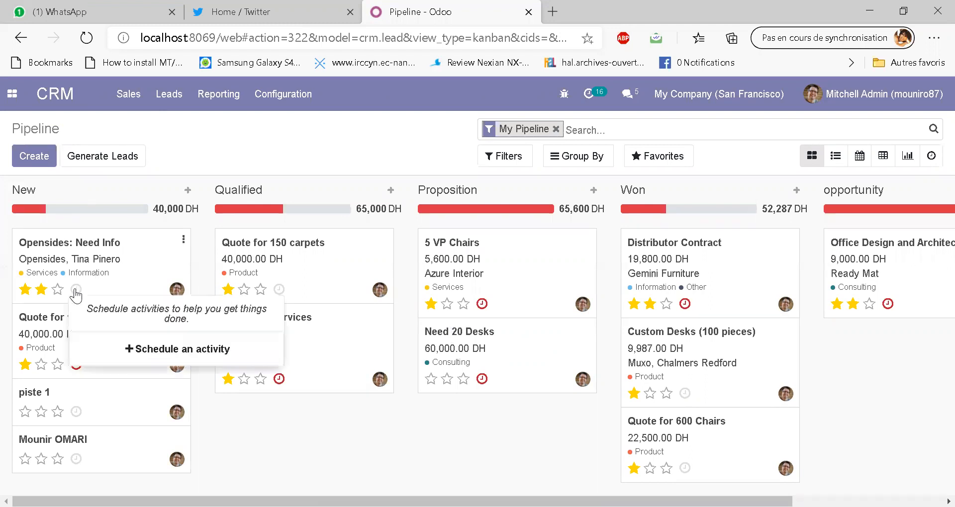
pyautogui.click(132, 347)
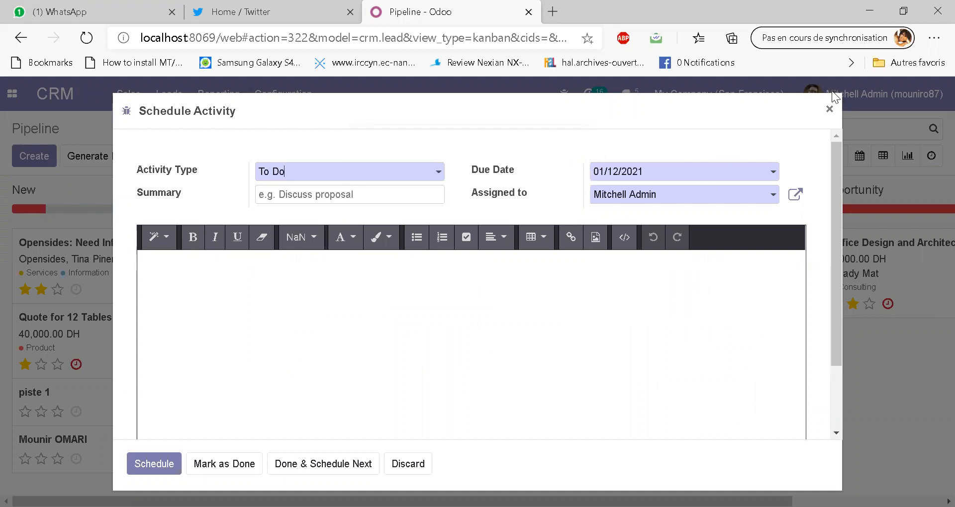
pyautogui.click(829, 110)
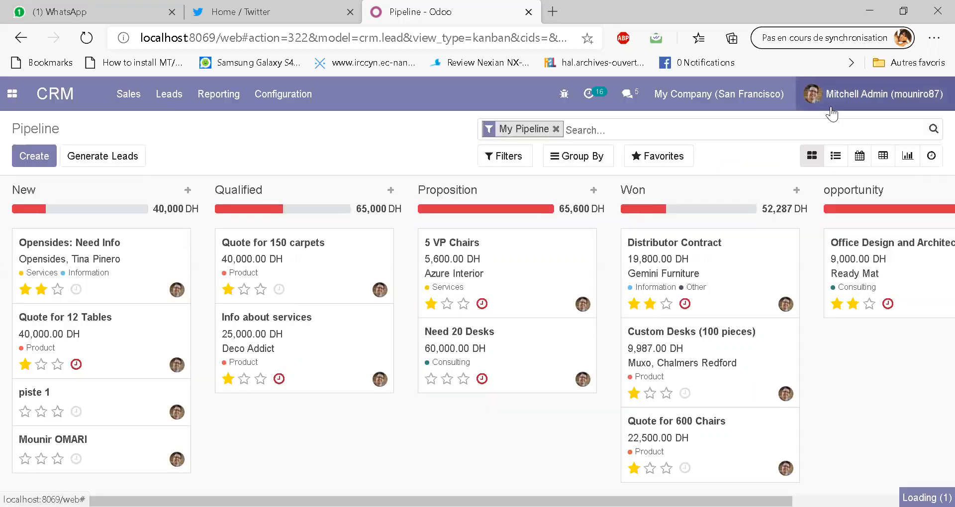
pyautogui.click(588, 94)
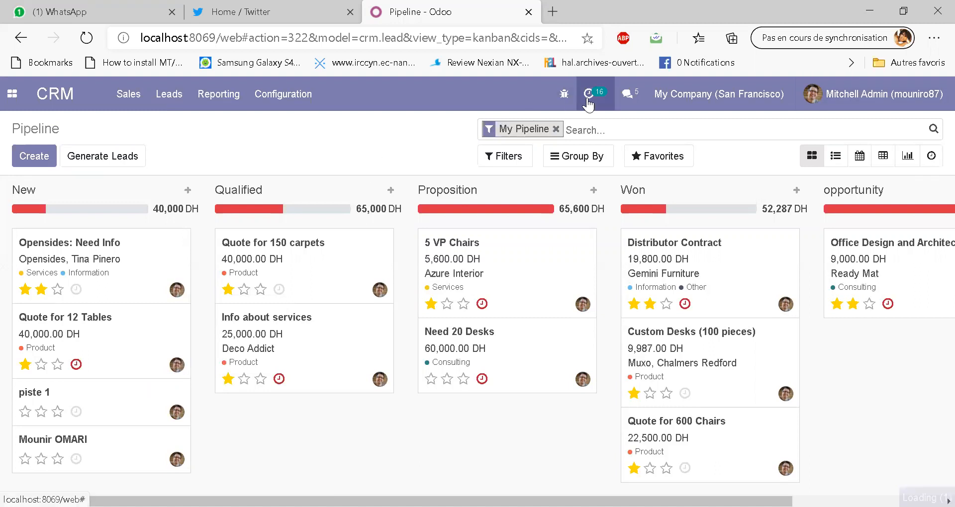
# Open the sales orders with late or today activities and check the overdue activity on the 14,981.00 DH Gemini Furniture order
pyautogui.click(539, 133)
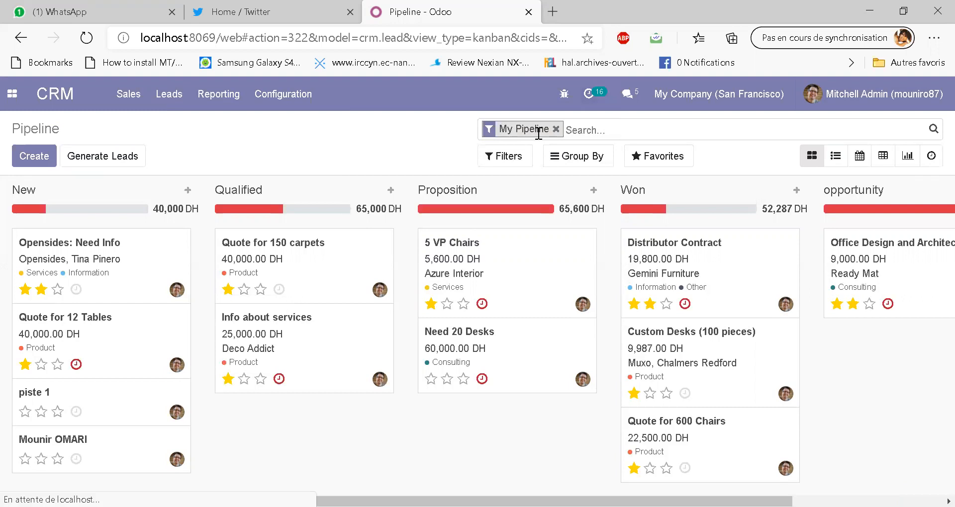
pyautogui.click(159, 226)
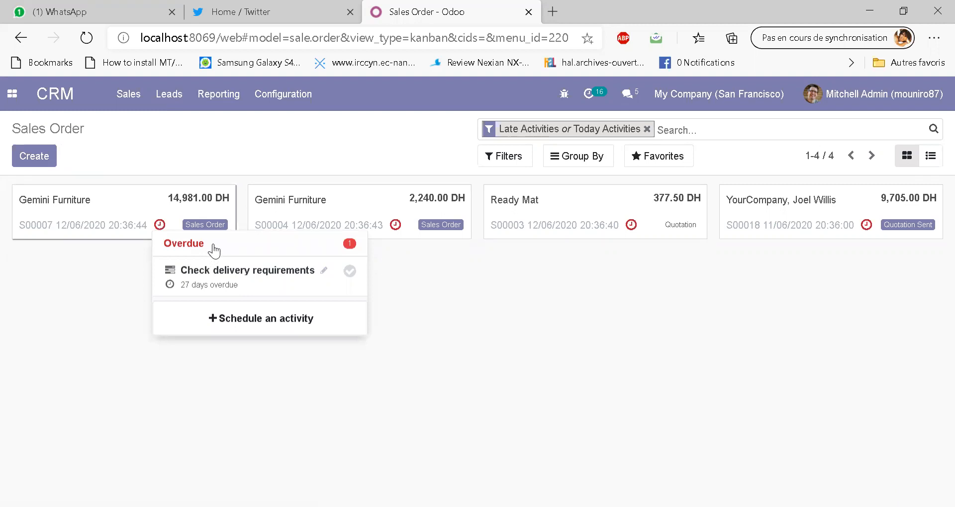
pyautogui.click(214, 250)
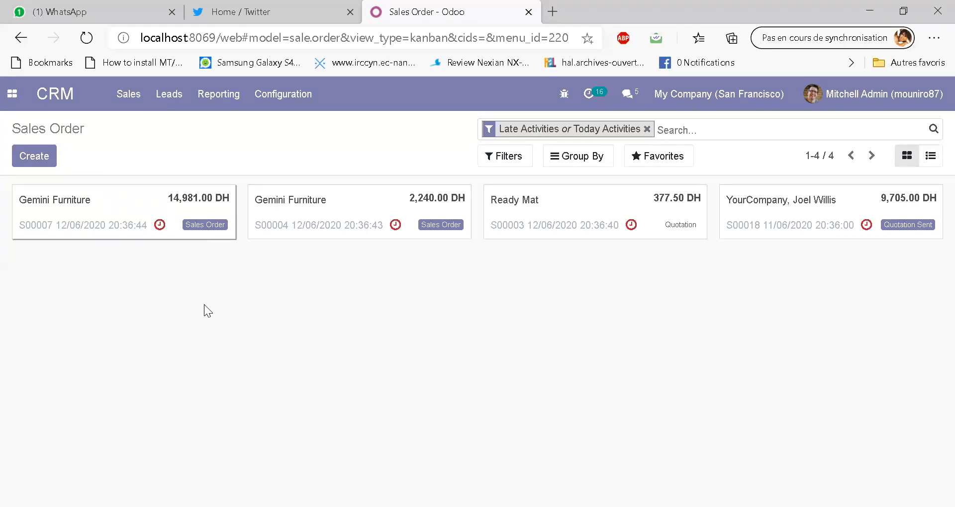
# Open the 14,981.00 DH Gemini Furniture sales order and look through its customer details and order lines
pyautogui.click(104, 227)
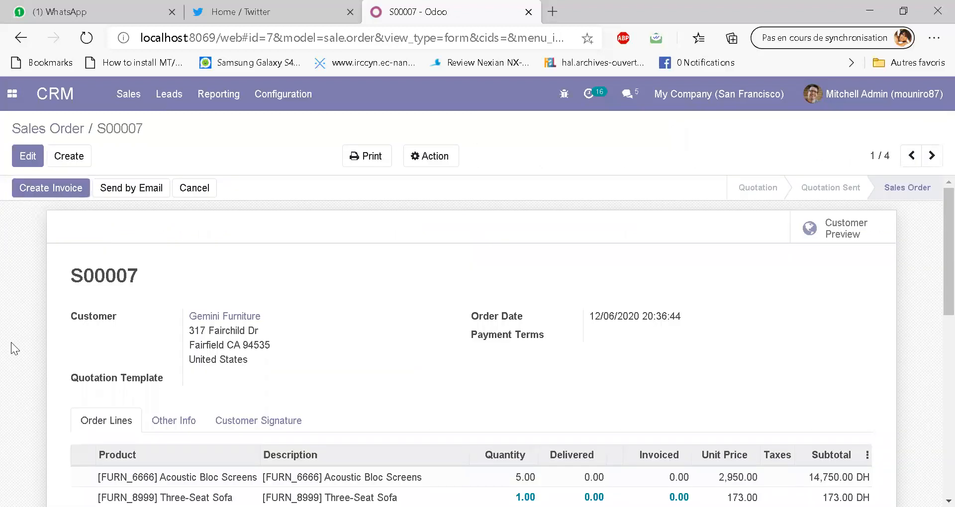
pyautogui.scroll(-5, 11, 342)
pyautogui.scroll(5, 11, 342)
pyautogui.scroll(-1, 11, 342)
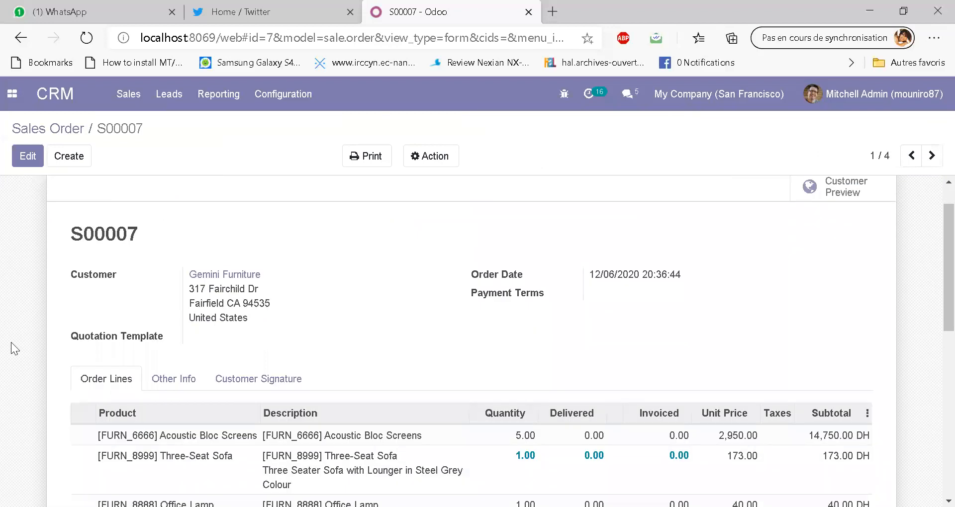
pyautogui.scroll(1, 11, 343)
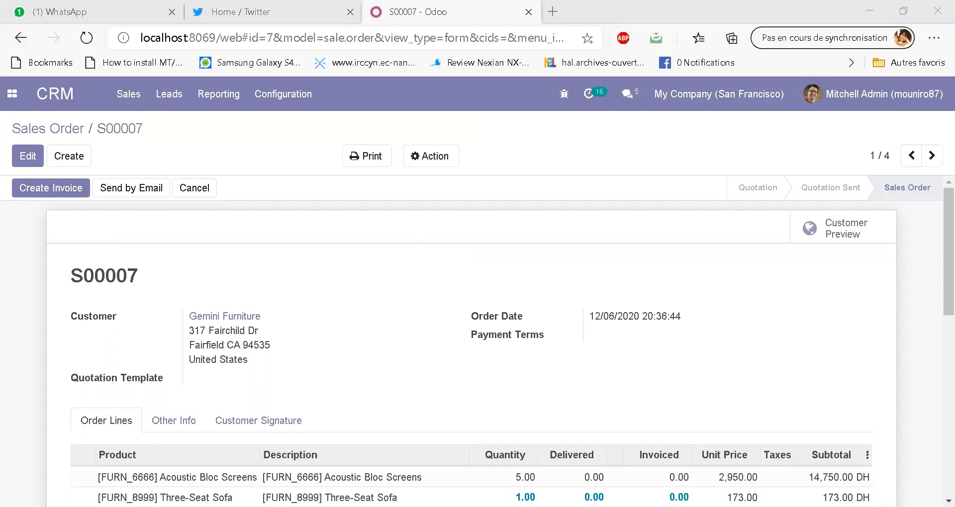
# Switch to Adobe Acrobat Reader and go to section 2, Commencez avec Discuter, on page 4 of the lab PDF
pyautogui.click(332, 442)
pyautogui.hotkey('alt', 'Tab')
pyautogui.scroll(-5, 120, 360)
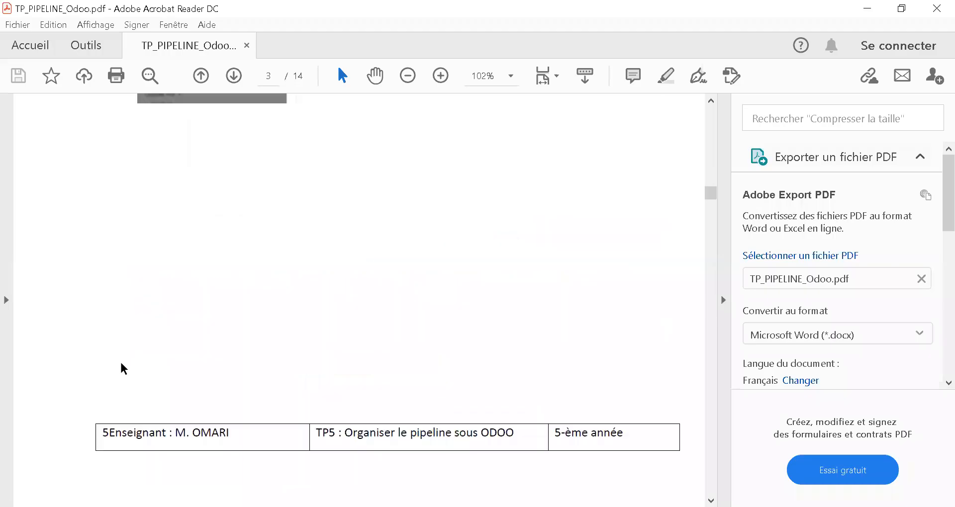
pyautogui.scroll(-5, 121, 360)
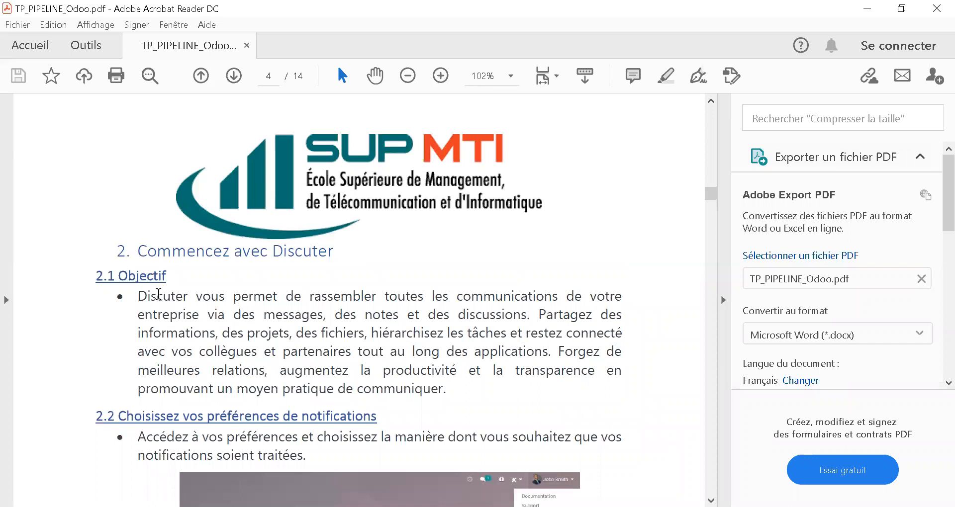